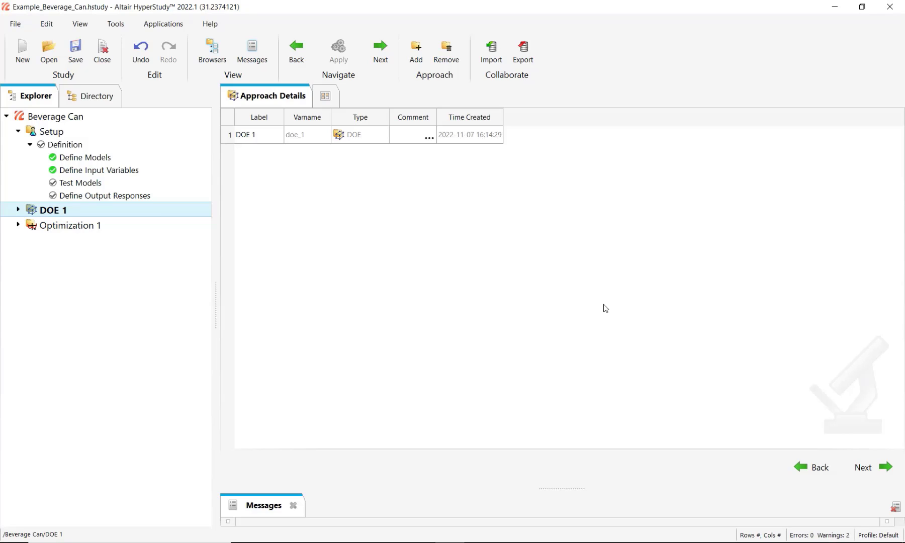
- Show the DOE 1 evaluation tasks with runs through 89 succeeded and run 90 failed
click(18, 210)
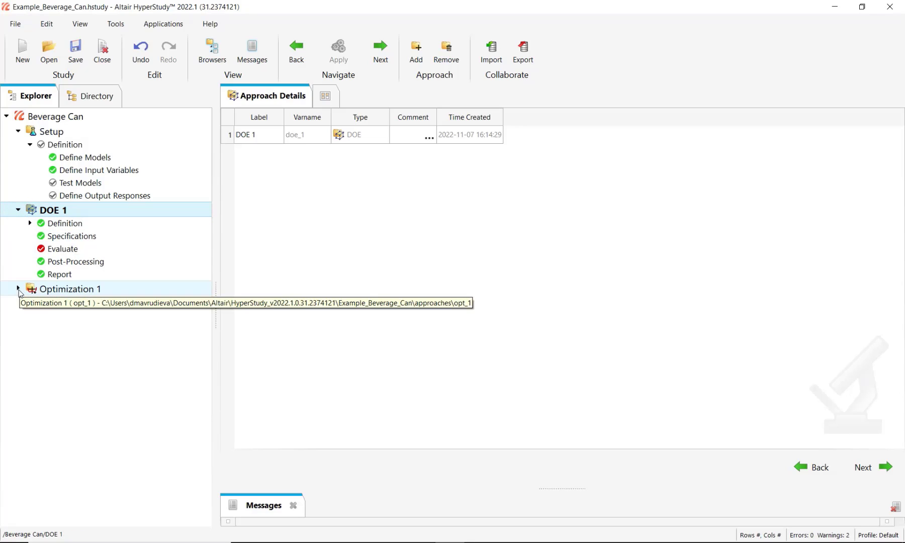
click(77, 252)
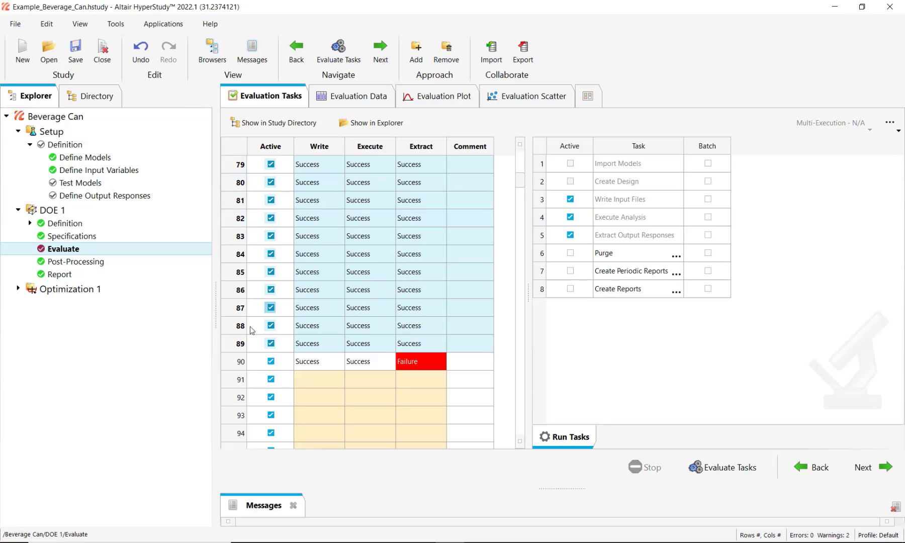
scroll(255, 315, up, 4)
scroll(258, 305, down, 3)
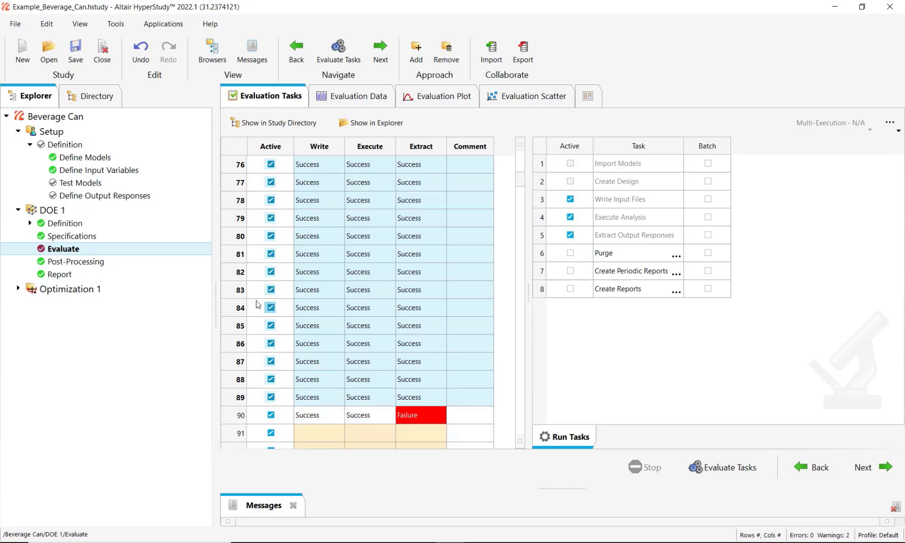
scroll(258, 305, down, 3)
scroll(257, 305, up, 1)
scroll(259, 304, up, 1)
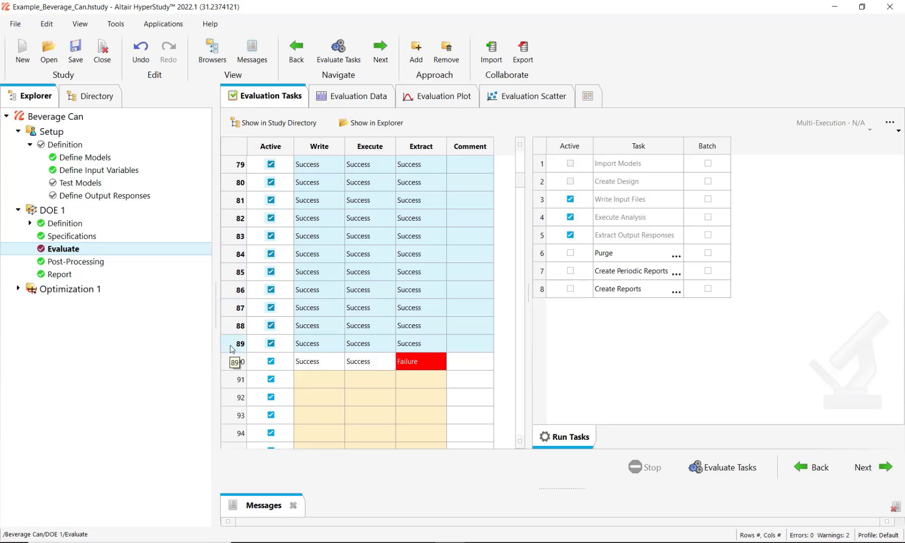
- Exclude the solved runs, evaluate the rest from run 90 onward, then abort the evaluation
right_click(271, 330)
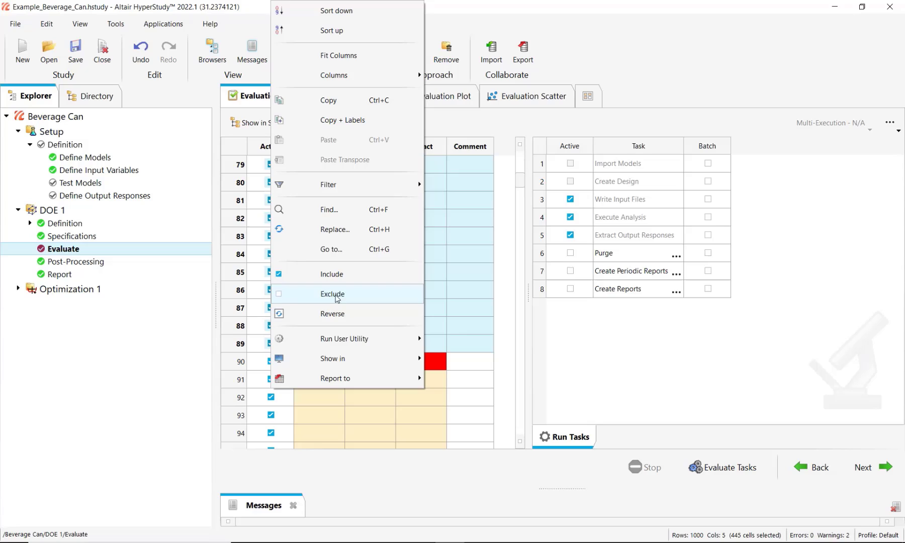
click(335, 297)
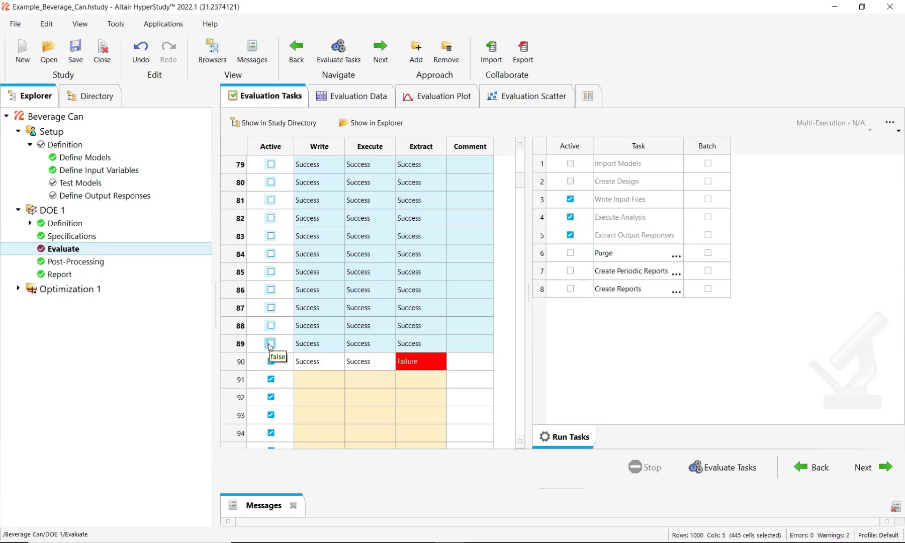
click(706, 472)
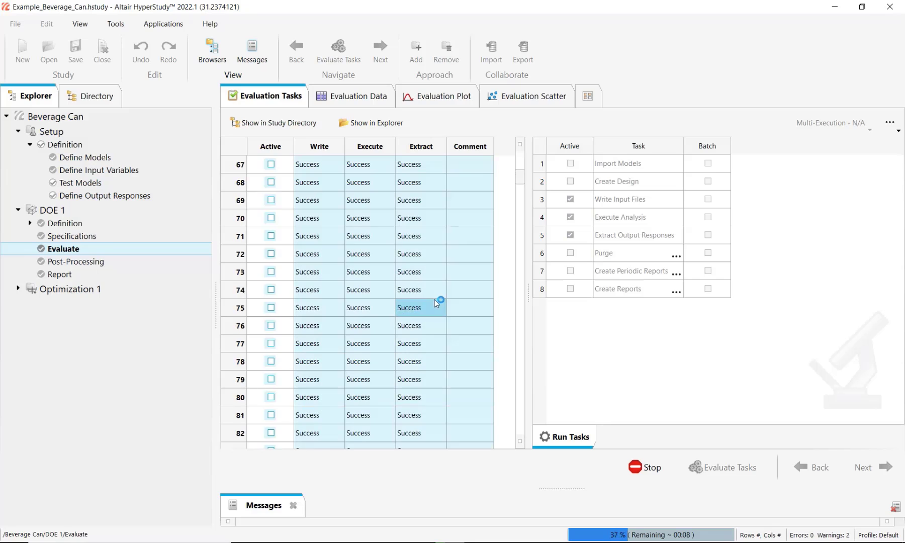
click(645, 467)
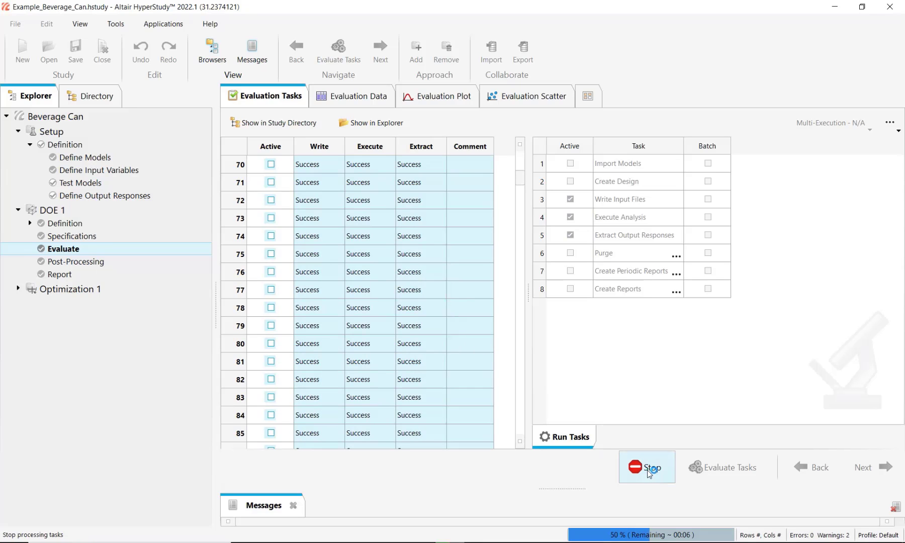
click(393, 294)
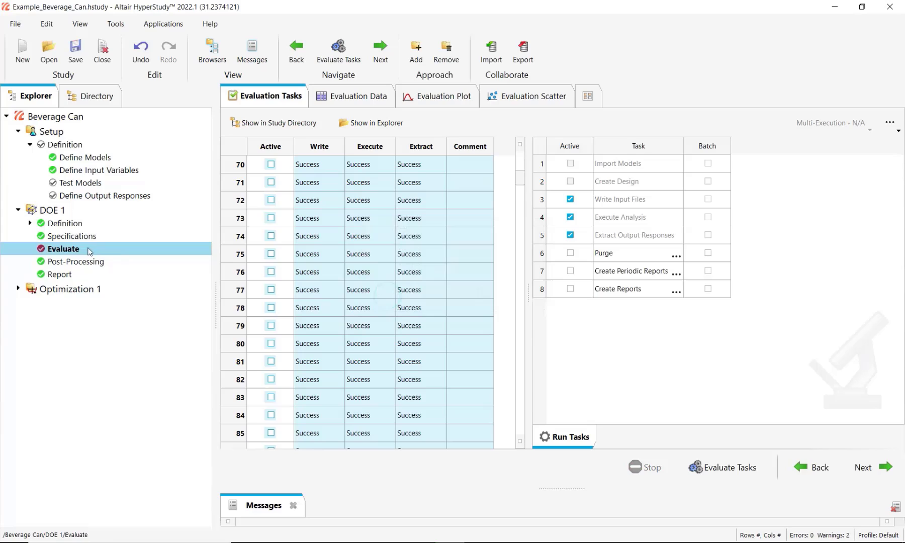
- Inspect Optimization 1's results against DOE 1, confirming run 92 failed extraction
click(18, 289)
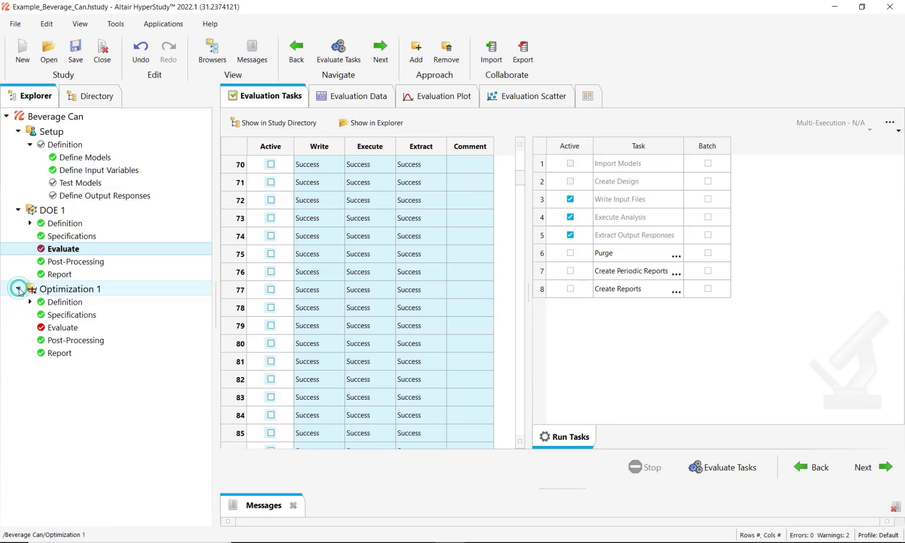
click(70, 328)
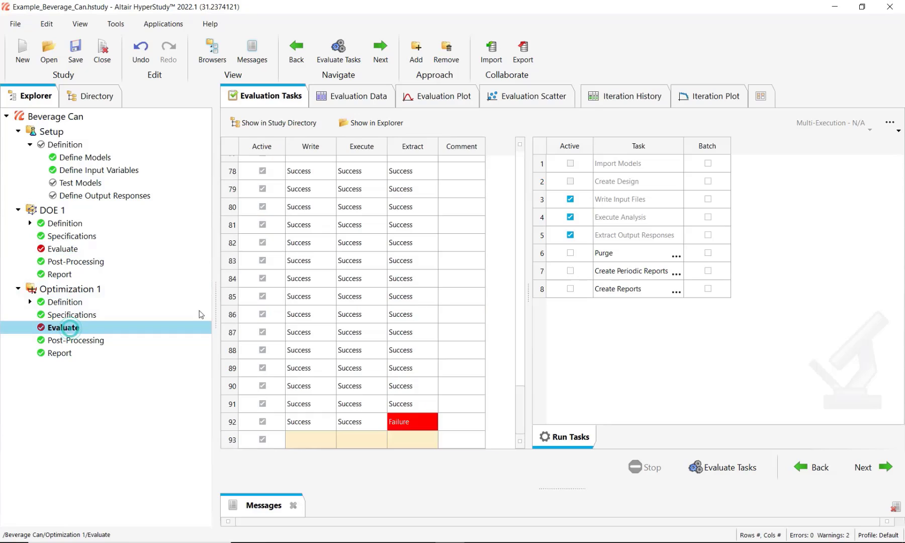
scroll(481, 309, up, 1)
scroll(482, 309, down, 1)
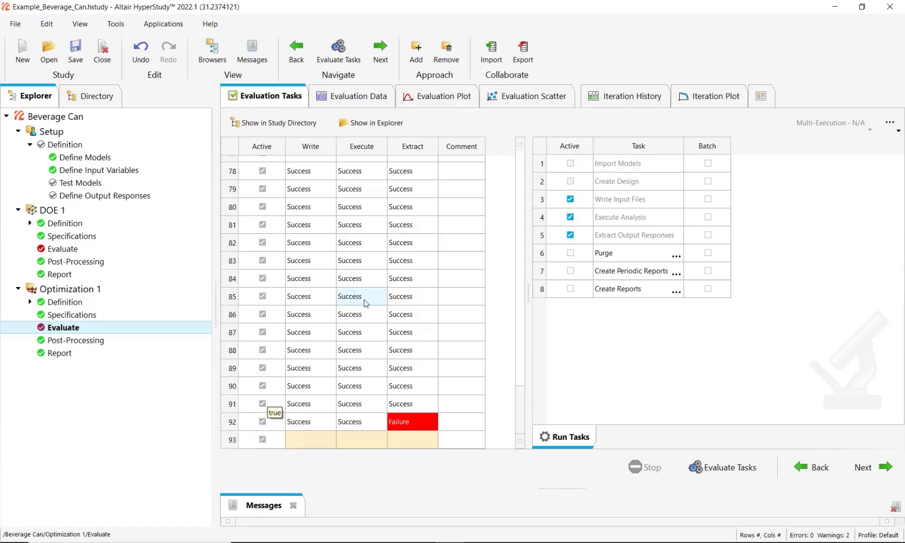
mouse_move(361, 350)
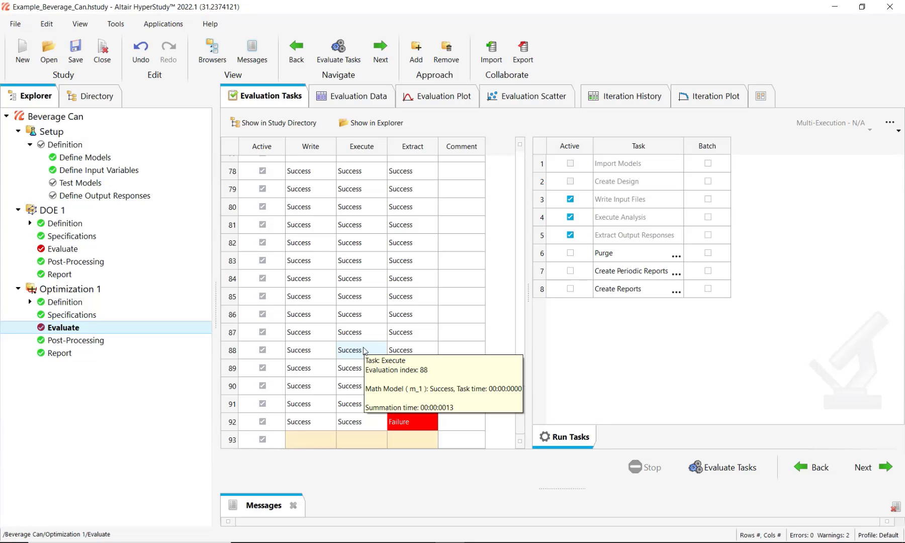
click(78, 249)
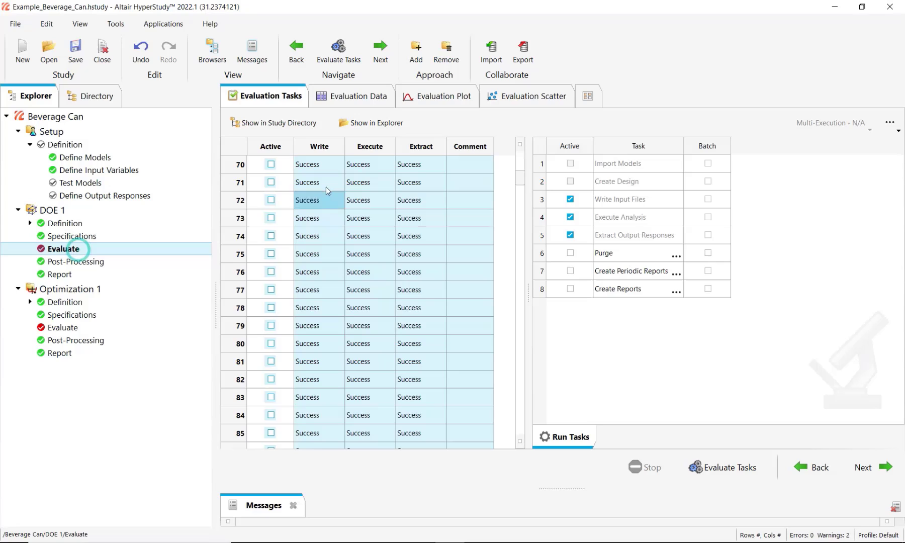
click(77, 332)
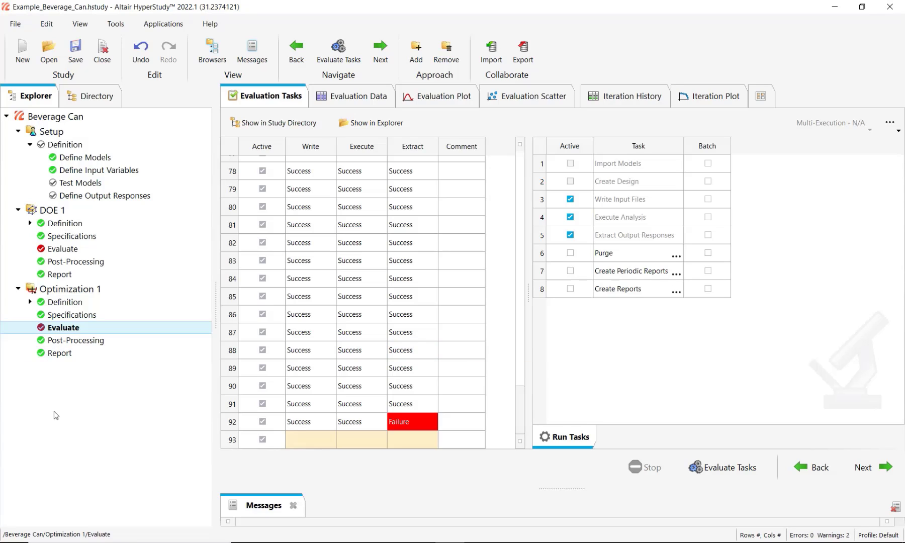
drag(63, 289, 93, 299)
- Copy Optimization 1 as 'Optimization 1 - Copy' (opt_2) and show its specifications
right_click(94, 291)
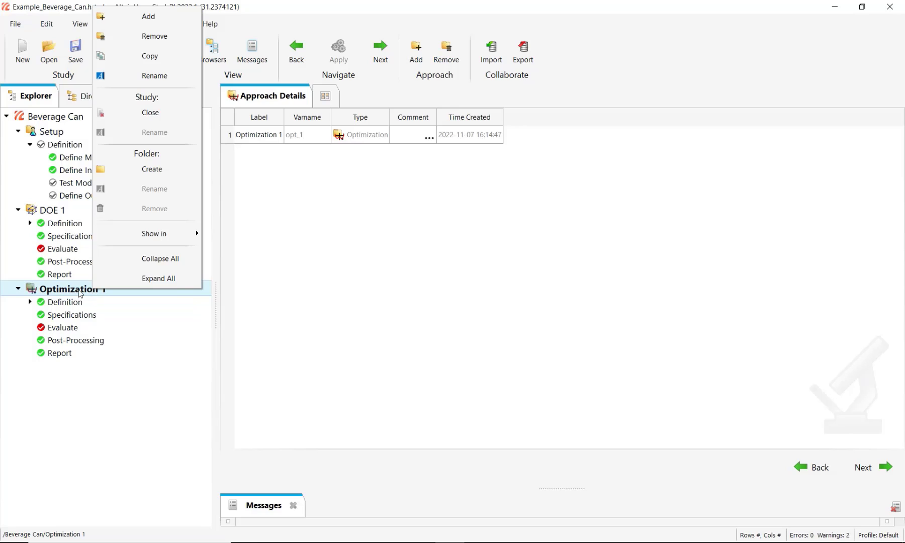
click(167, 57)
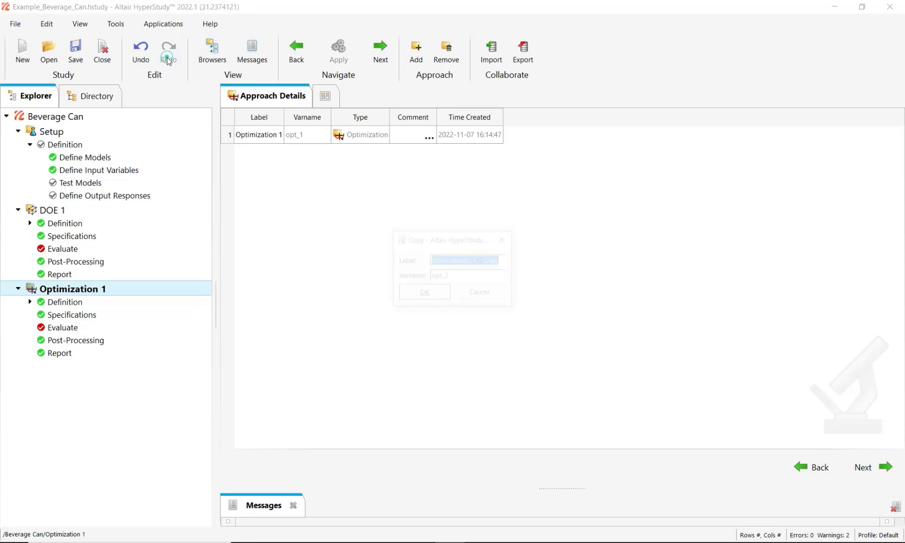
click(425, 291)
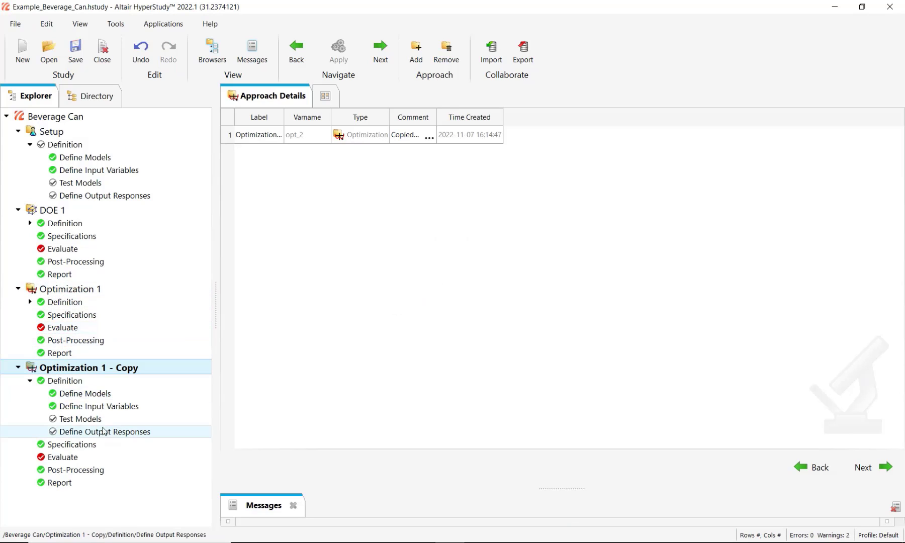
click(87, 447)
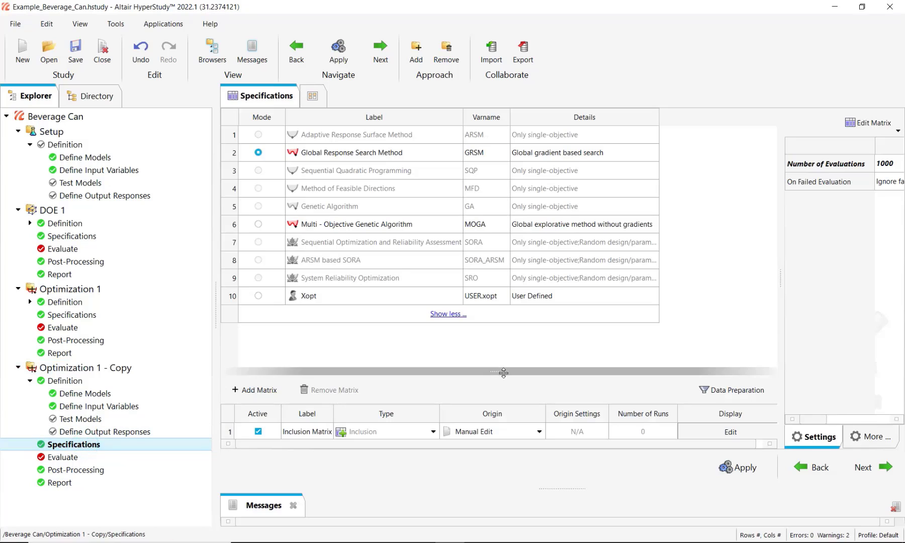
- Source the inclusion matrix from approach Optimization 1 (93 runs), accepting invalidation, and apply
drag(500, 371, 505, 294)
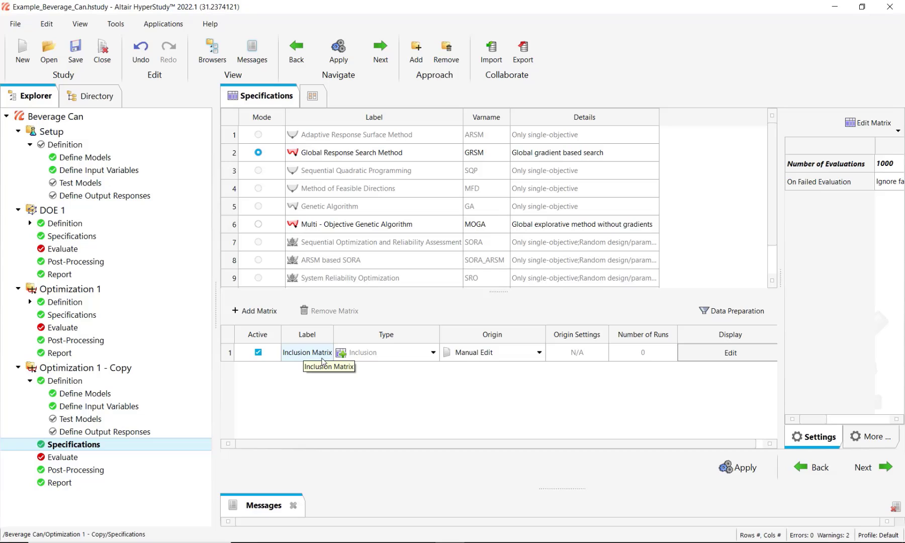
click(540, 353)
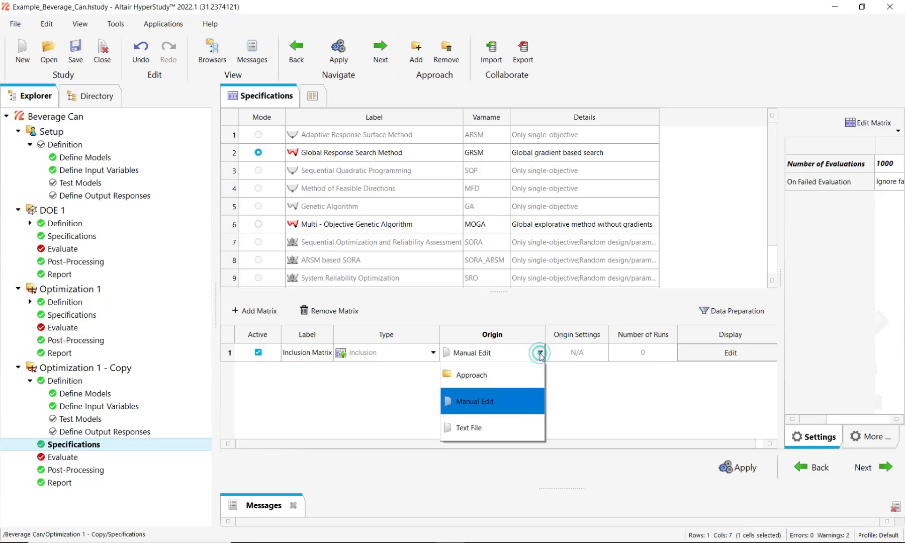
click(493, 377)
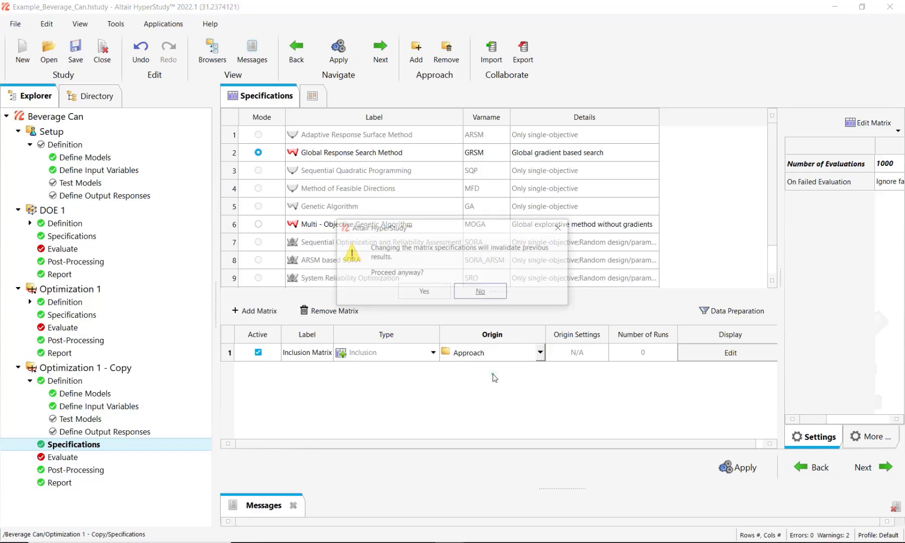
click(421, 292)
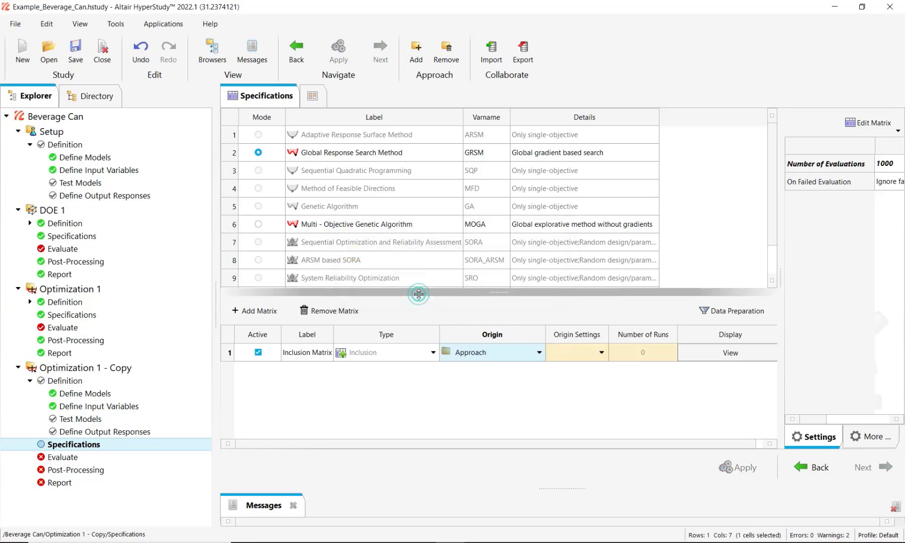
click(605, 353)
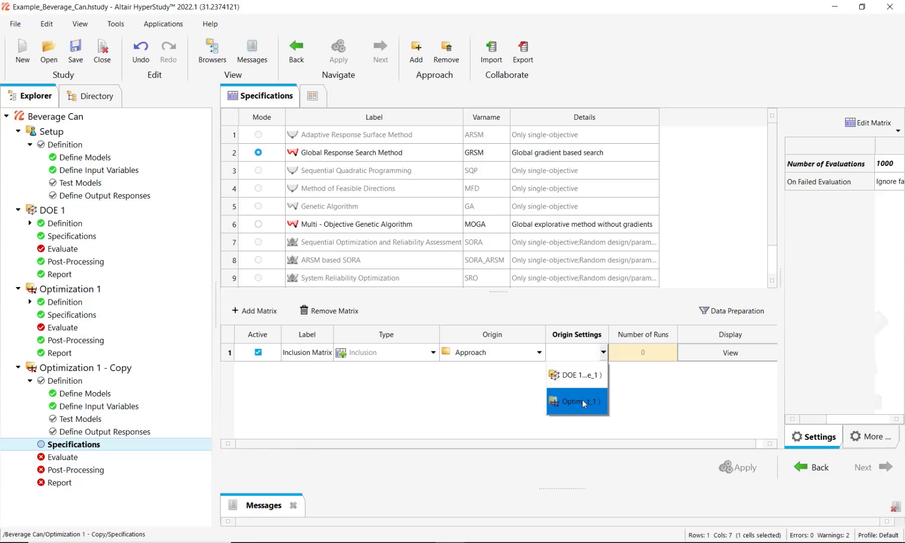
click(583, 404)
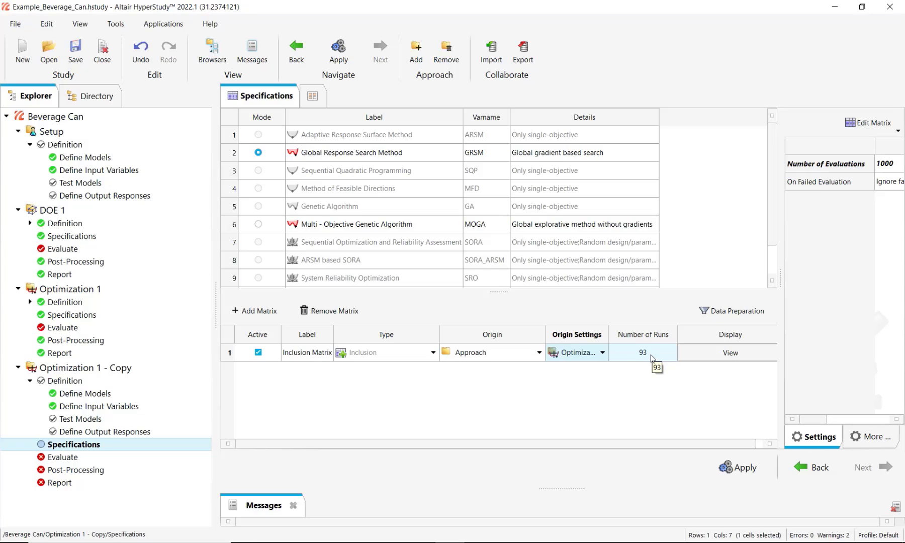
click(740, 472)
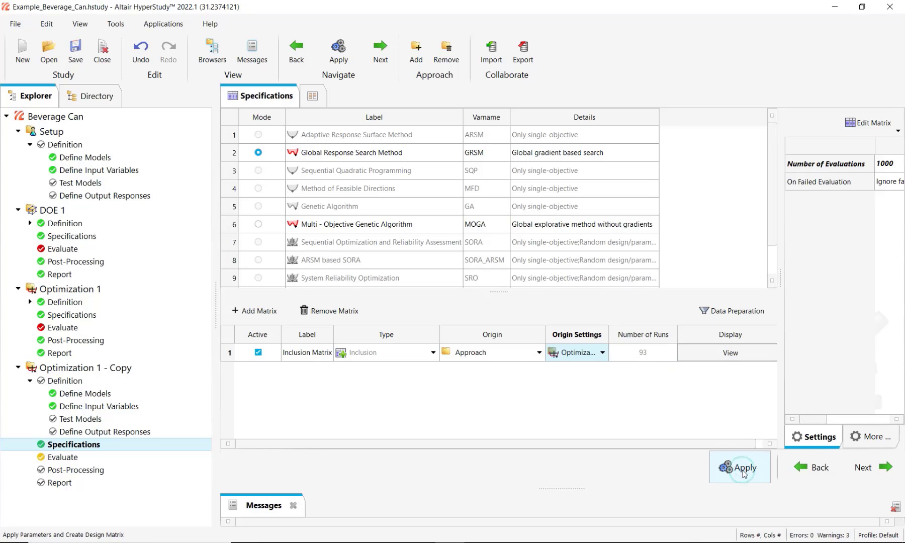
- Evaluate Optimization 1 - Copy, reusing the 93 included runs and solving new ones
click(888, 474)
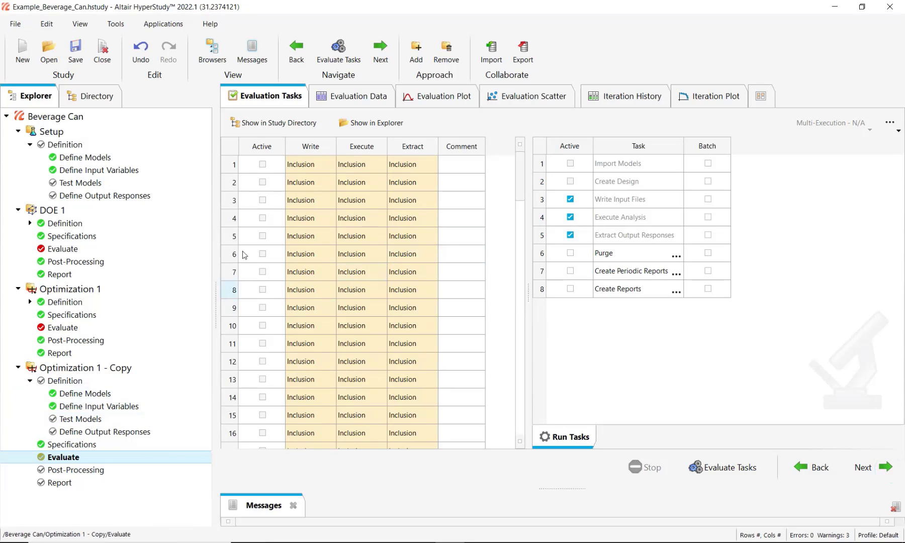
scroll(351, 212, down, 4)
scroll(368, 288, down, 8)
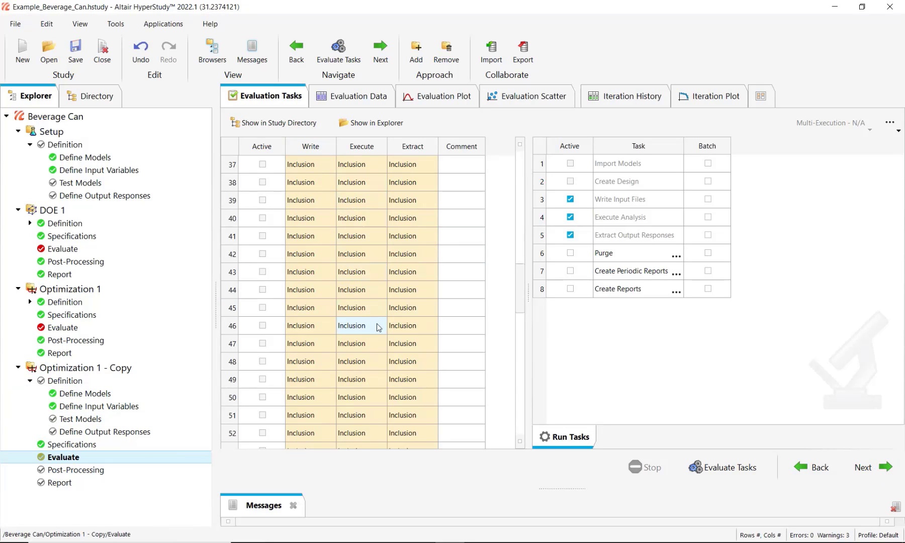
scroll(375, 328, down, 5)
scroll(375, 327, down, 5)
scroll(380, 330, down, 3)
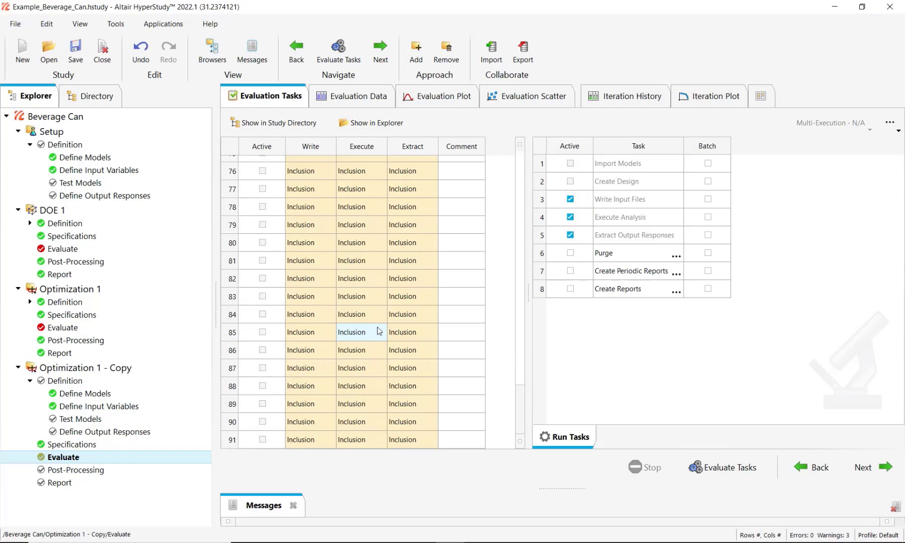
click(736, 471)
scroll(488, 327, down, 4)
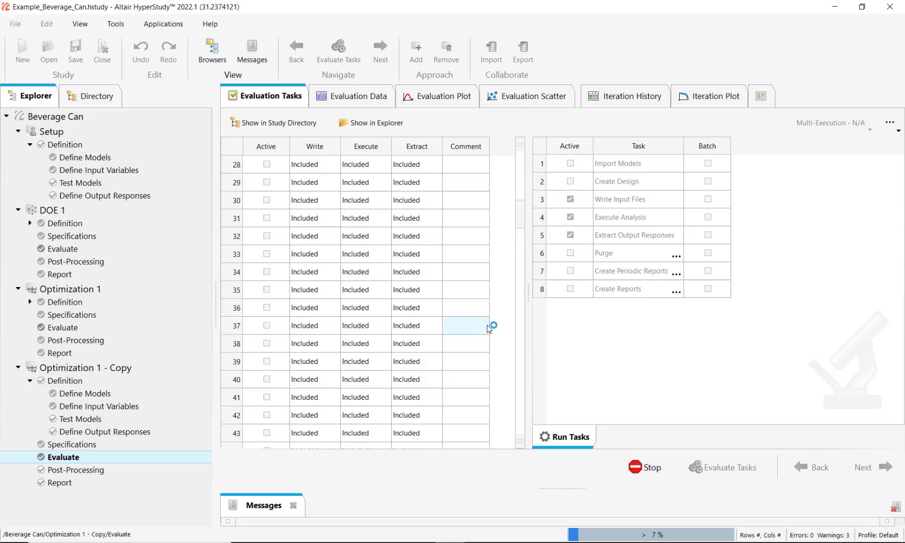
scroll(489, 327, down, 10)
scroll(490, 331, down, 5)
scroll(492, 334, down, 4)
scroll(495, 342, down, 4)
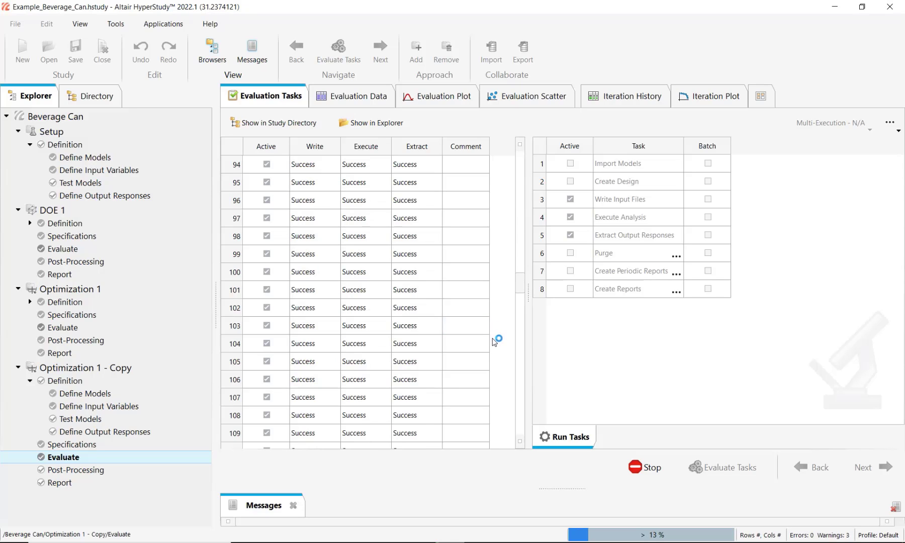